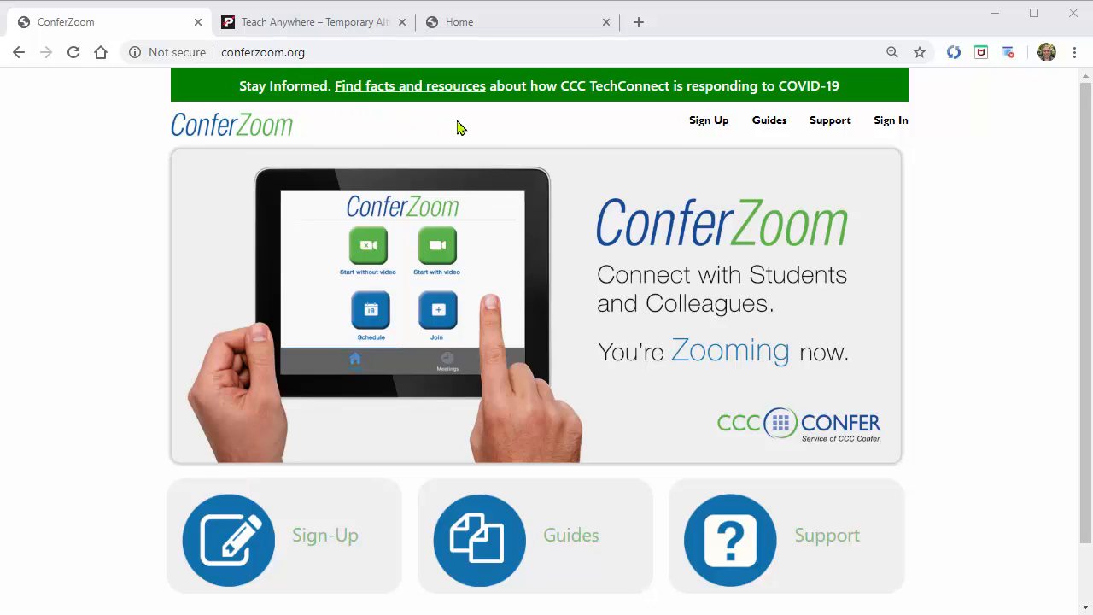
- Sign in to the Zoom account from the ConferZoom site with the saved credentials
{"action": "left_click", "coordinate": [884, 128]}
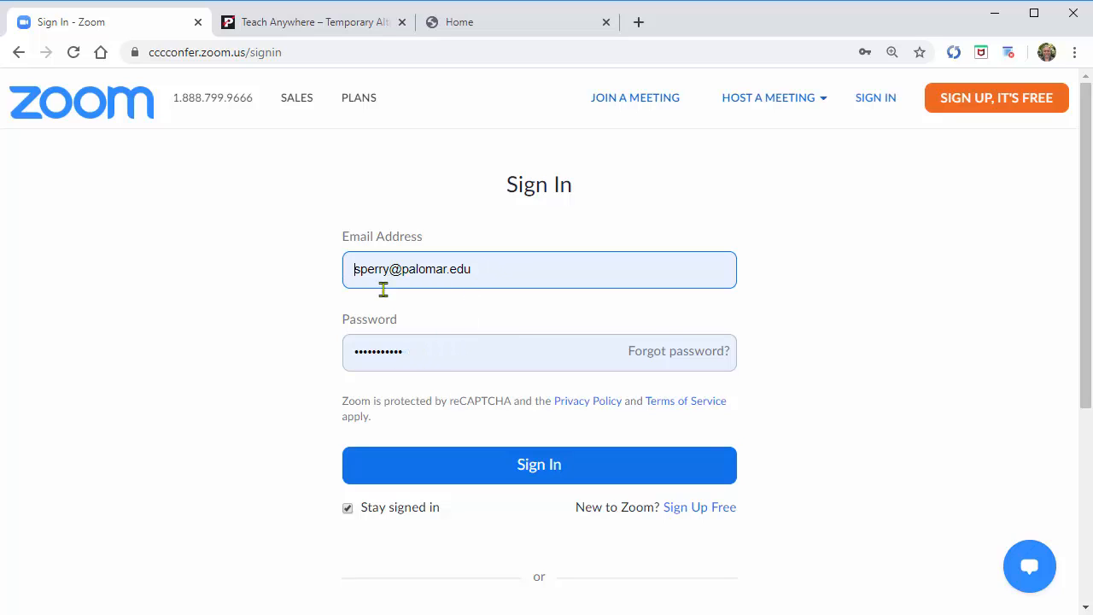
{"action": "left_click", "coordinate": [546, 474]}
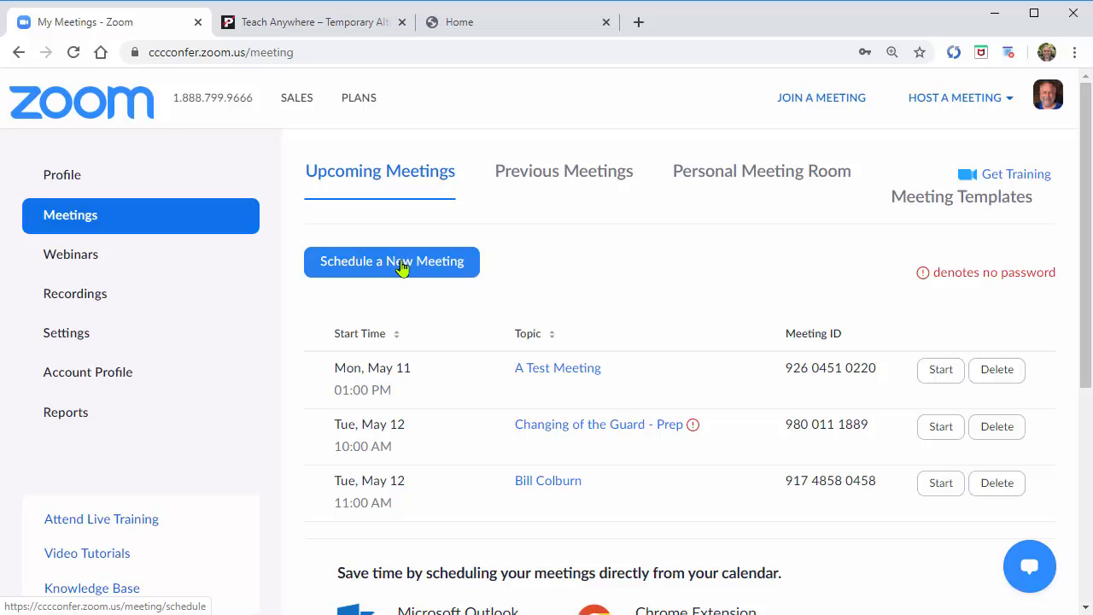
- Open the account profile and reveal the full personal meeting URL and the full personal link
{"action": "left_click", "coordinate": [72, 181]}
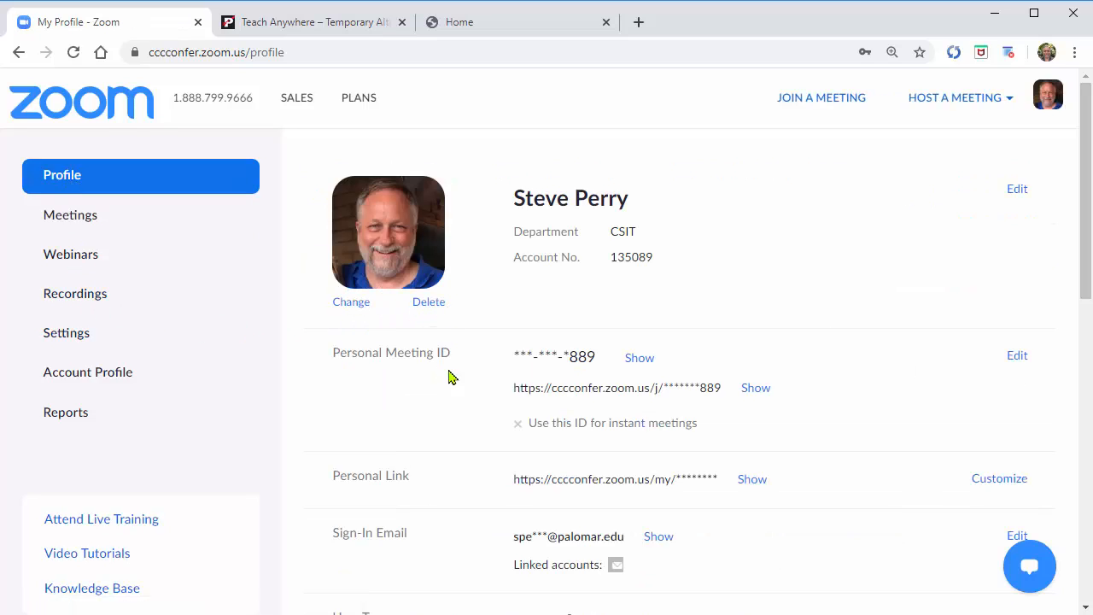
{"action": "left_click", "coordinate": [752, 392]}
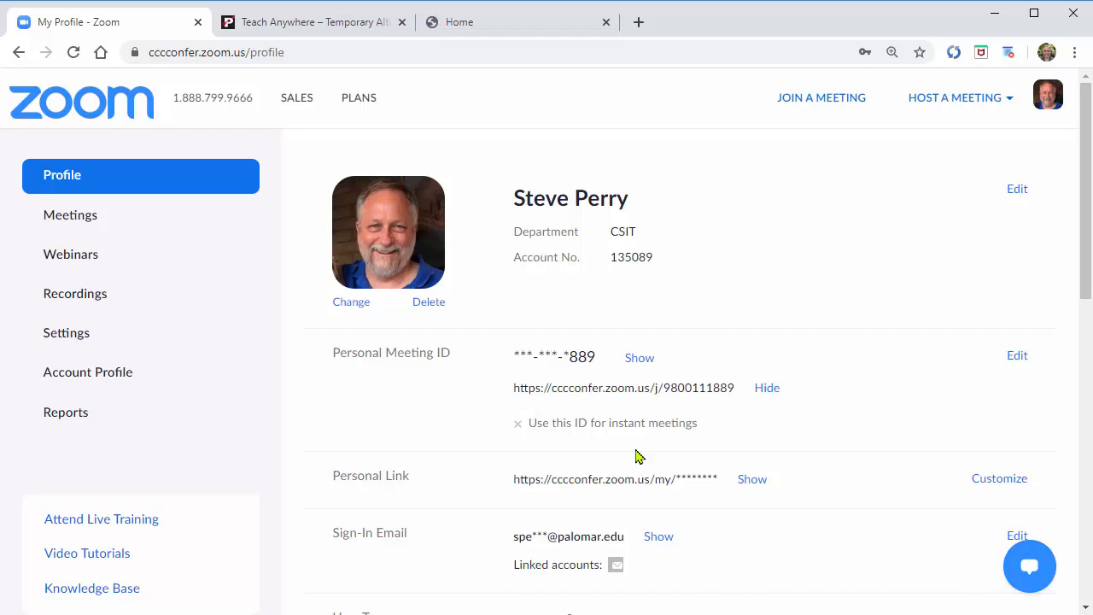
{"action": "left_click", "coordinate": [758, 493]}
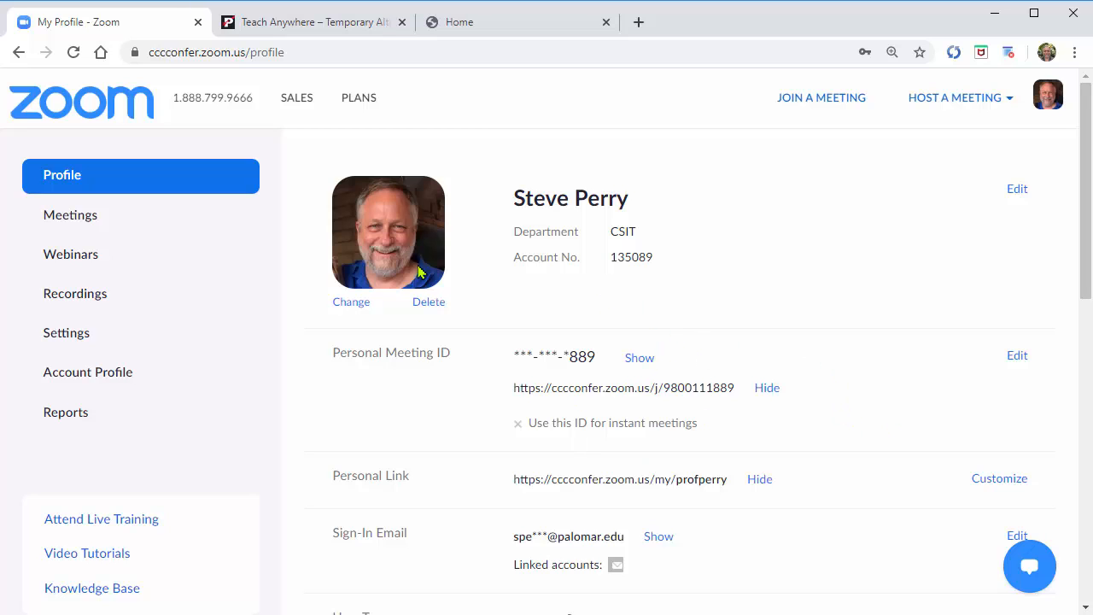
- Begin scheduling a new meeting and set its topic to "World History - Chapter 16"
{"action": "left_click", "coordinate": [74, 217]}
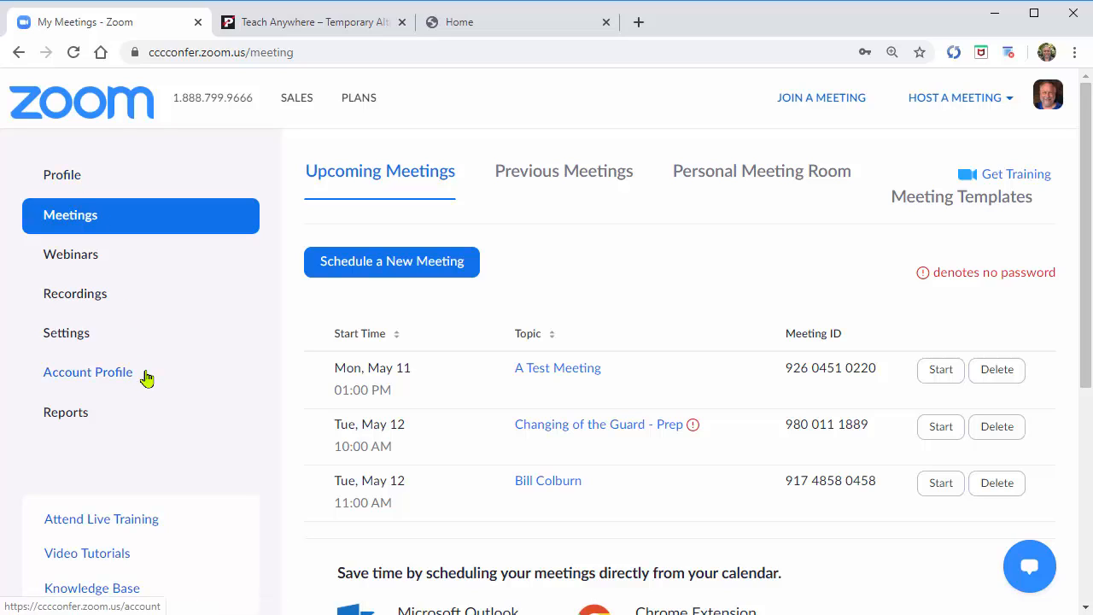
{"action": "left_click", "coordinate": [373, 275]}
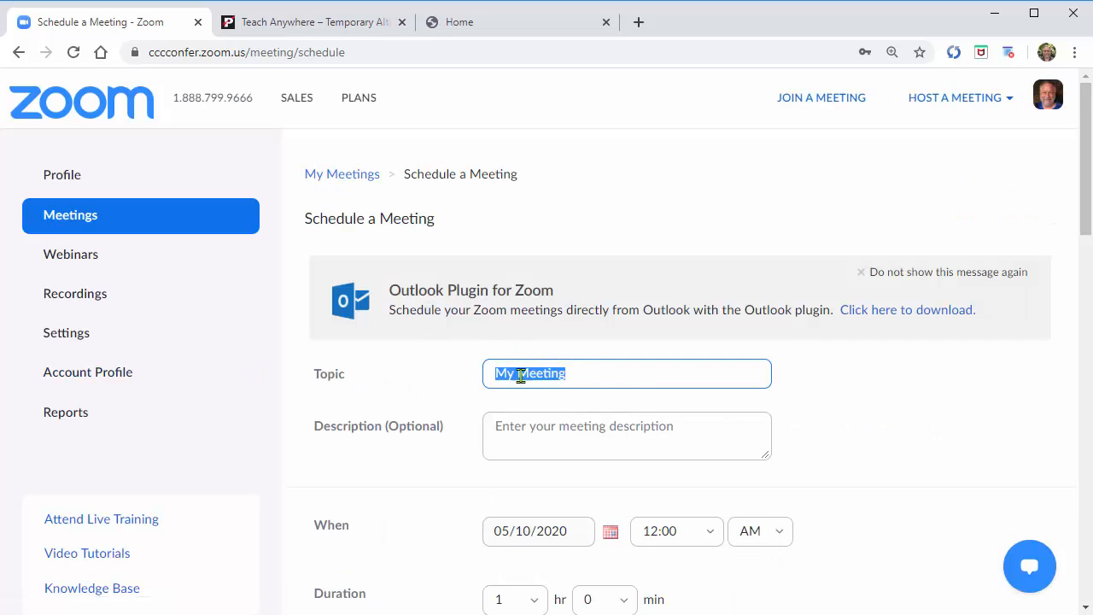
{"action": "type", "text": "Wo"}
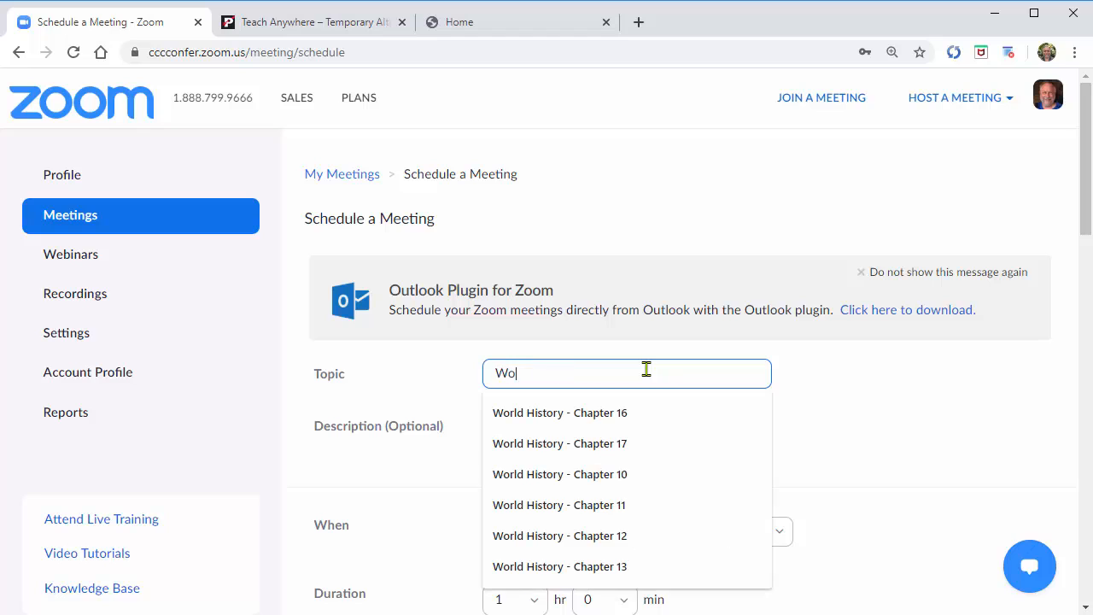
{"action": "left_click", "coordinate": [624, 413]}
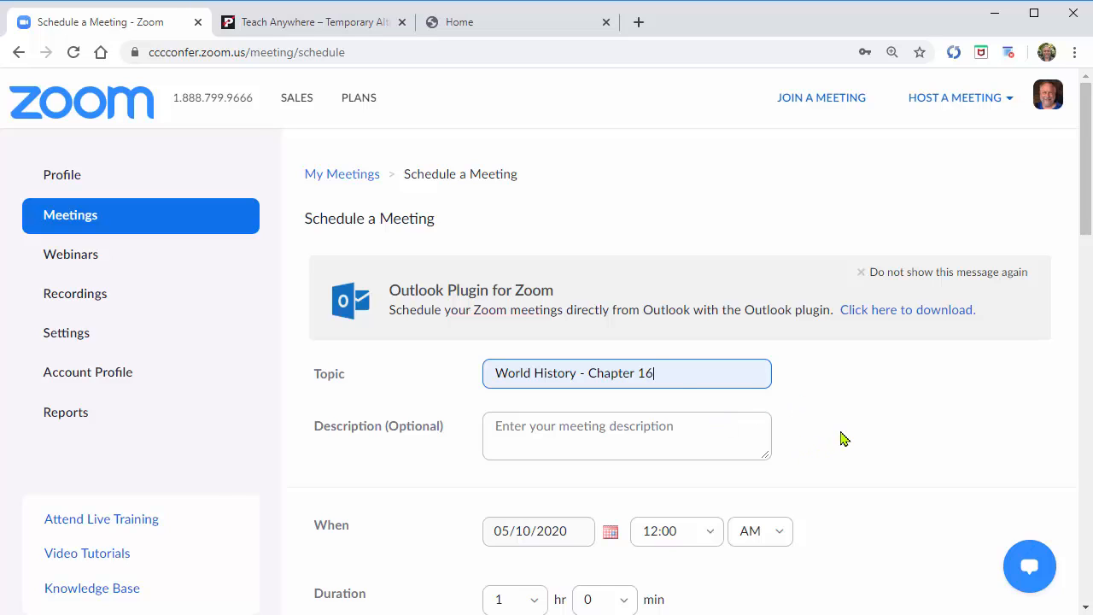
- Set the meeting for 05/12/2020 at 1:30 PM with a duration of 1 hr 30 min
{"action": "scroll", "coordinate": [841, 438], "scroll_direction": "down", "scroll_amount": 2}
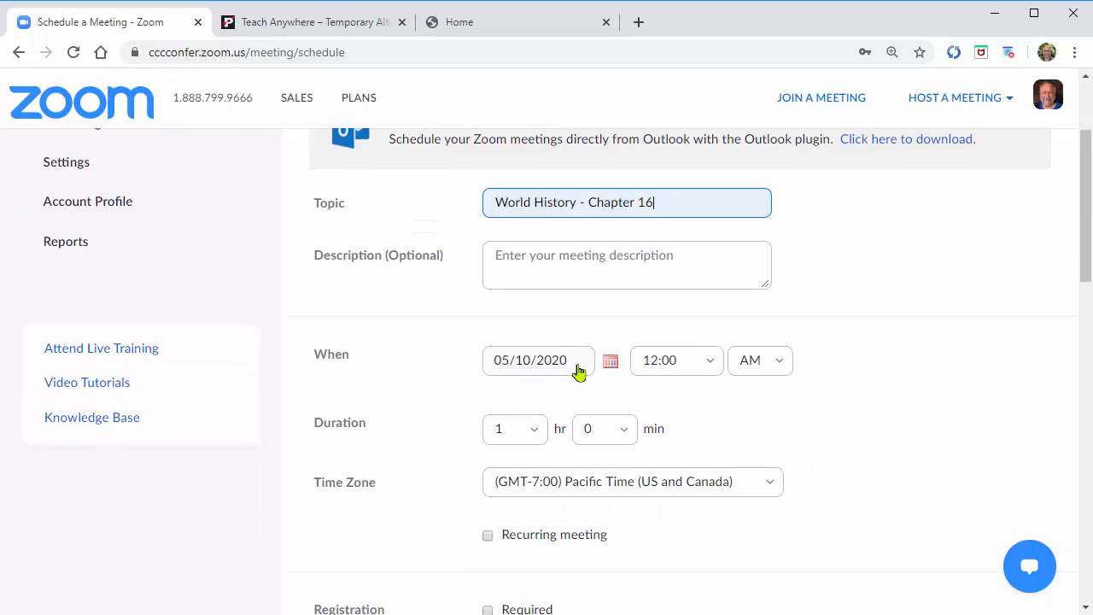
{"action": "left_click", "coordinate": [611, 363]}
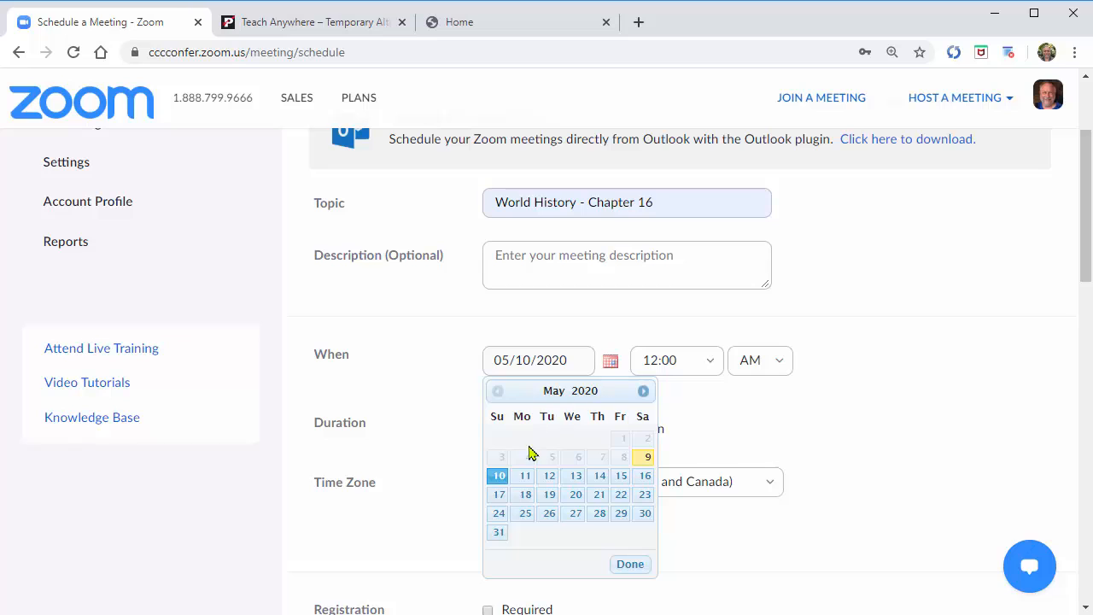
{"action": "left_click", "coordinate": [550, 483]}
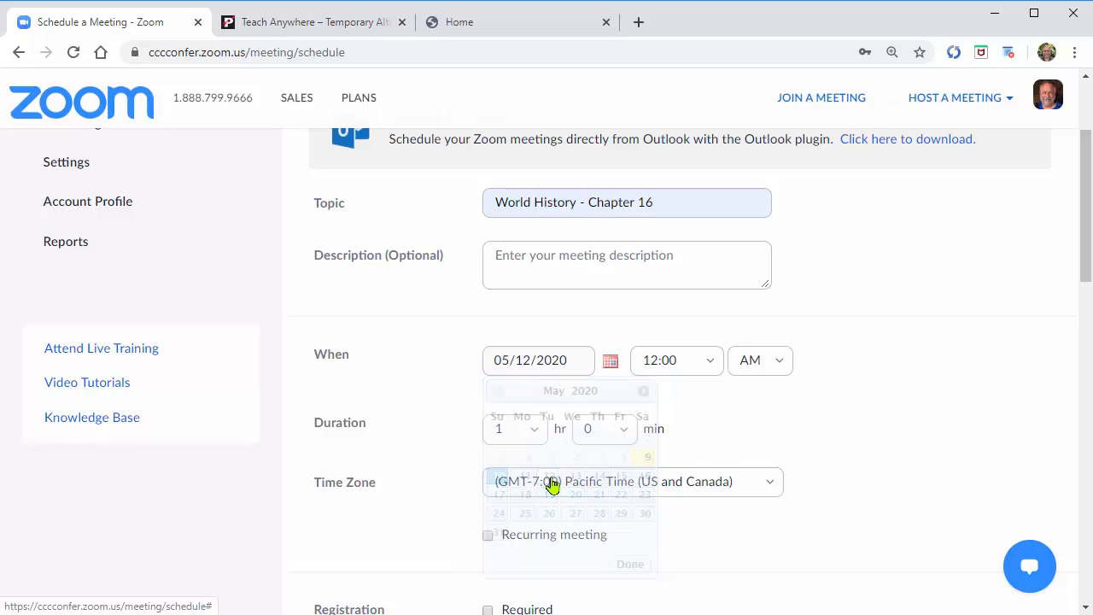
{"action": "left_click", "coordinate": [708, 367]}
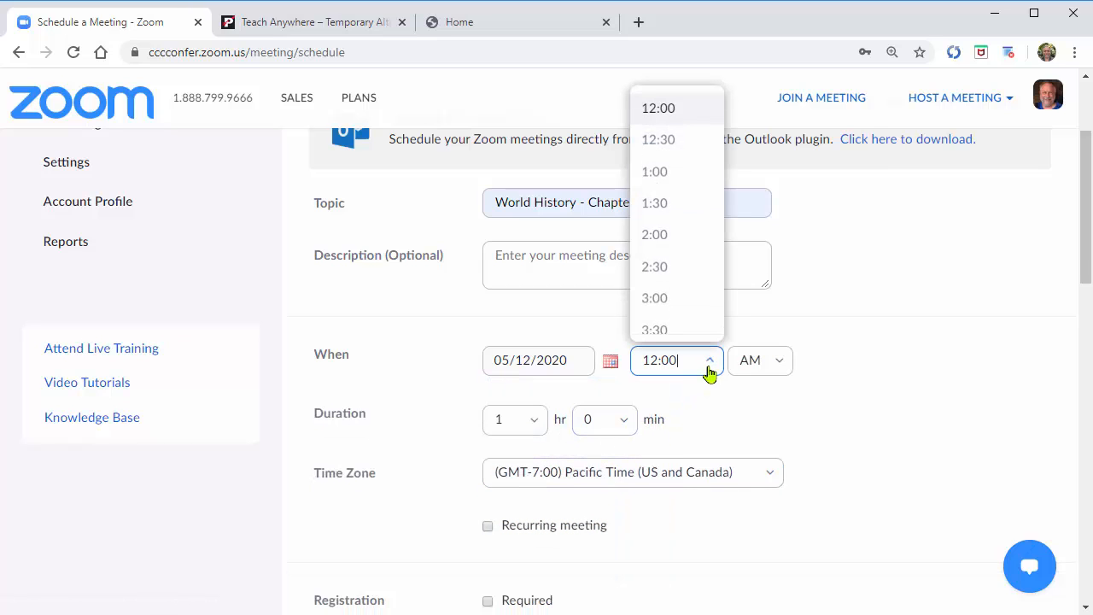
{"action": "left_click", "coordinate": [664, 203]}
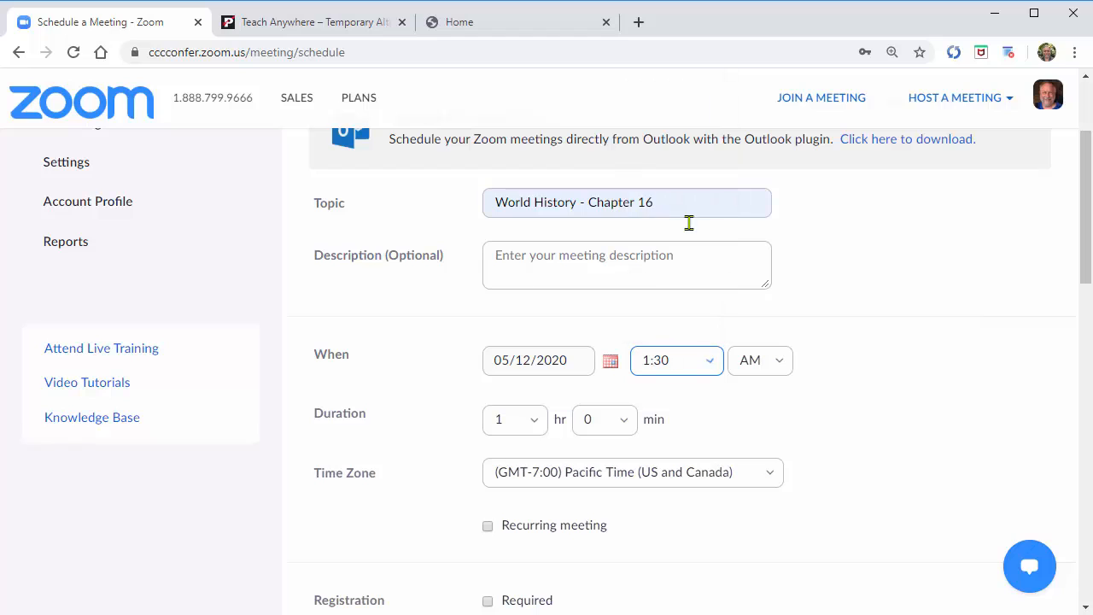
{"action": "left_click", "coordinate": [777, 362]}
{"action": "left_click", "coordinate": [762, 432]}
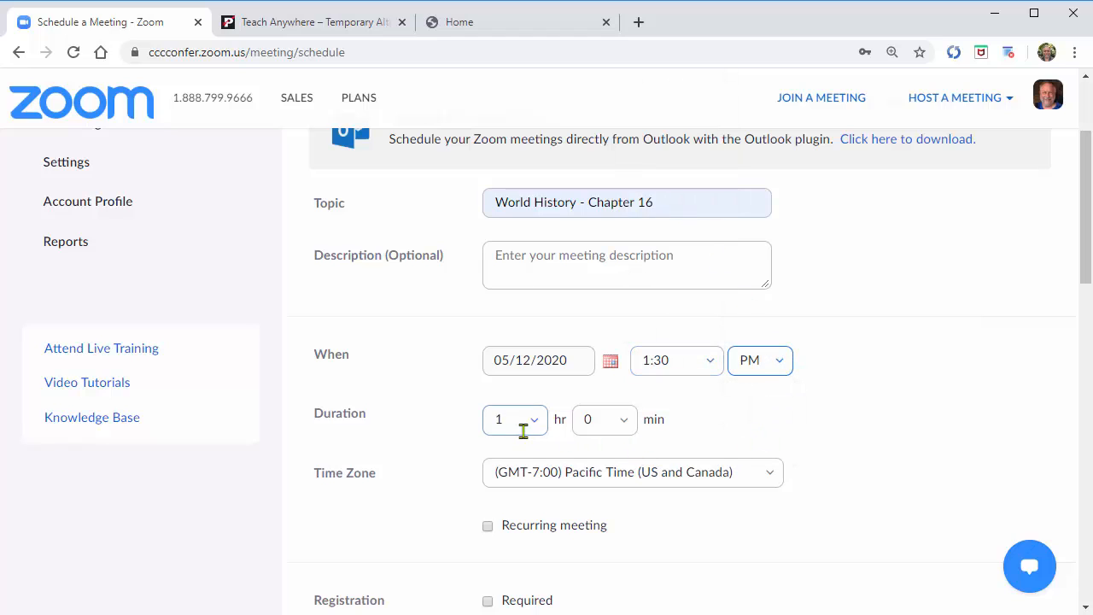
{"action": "left_click", "coordinate": [622, 436]}
{"action": "left_click", "coordinate": [606, 525]}
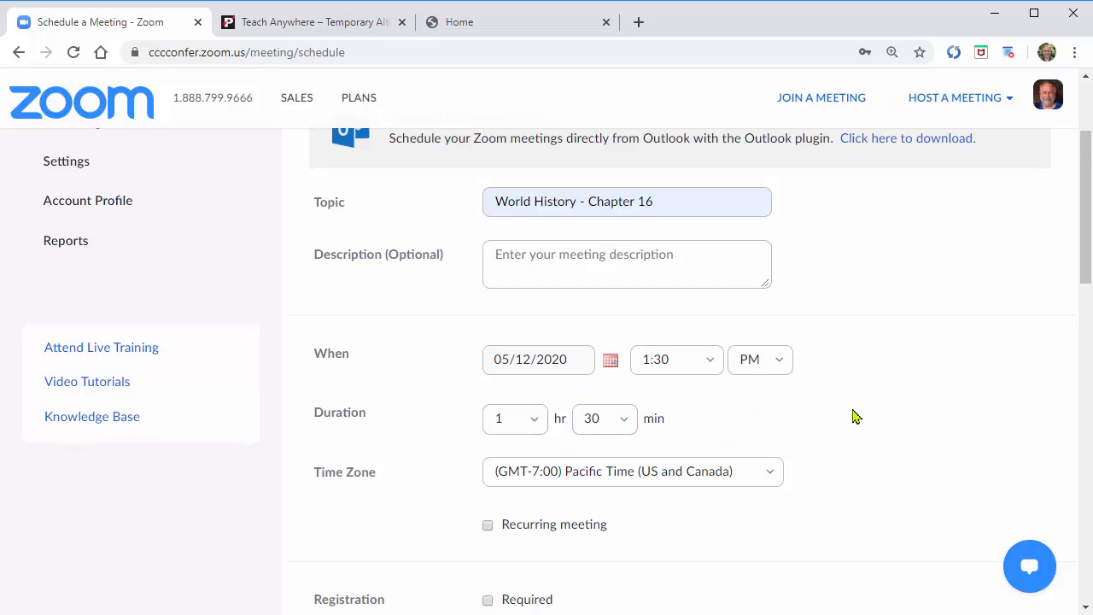
- Review the registration, meeting ID, password, video, audio and meeting options, and save the scheduled meeting
{"action": "scroll", "coordinate": [686, 418], "scroll_direction": "down", "scroll_amount": 1}
{"action": "scroll", "coordinate": [615, 433], "scroll_direction": "down", "scroll_amount": 1}
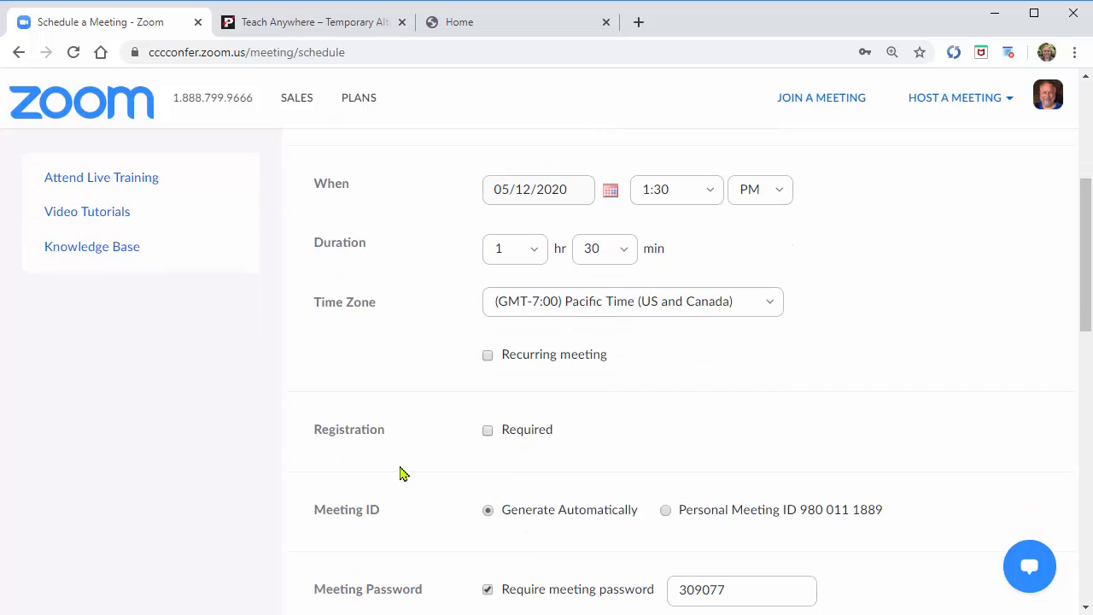
{"action": "scroll", "coordinate": [720, 390], "scroll_direction": "down", "scroll_amount": 2}
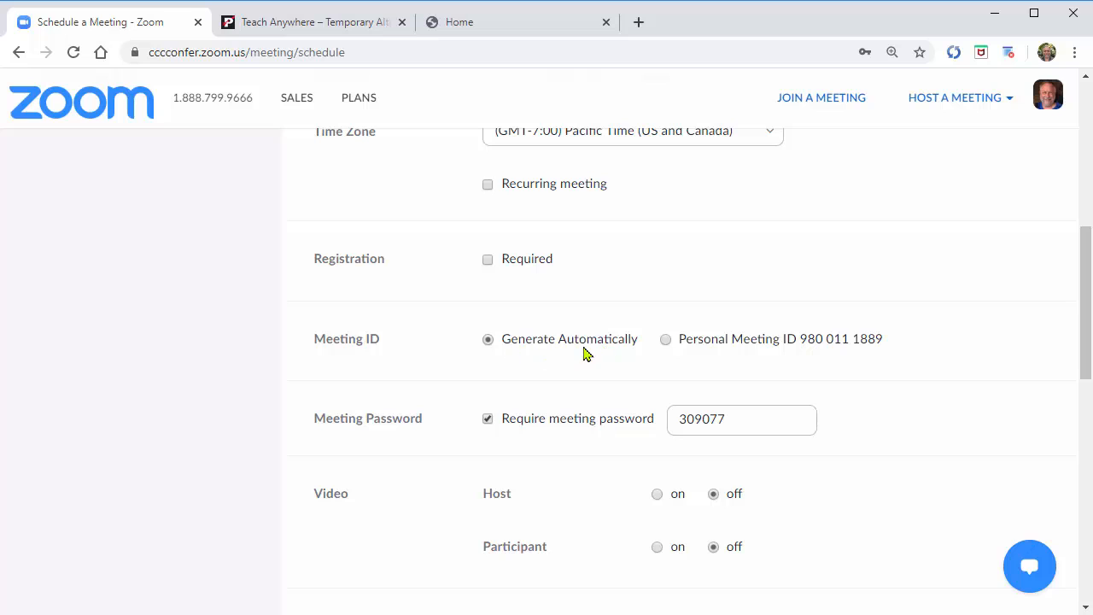
{"action": "scroll", "coordinate": [346, 382], "scroll_direction": "down", "scroll_amount": 1}
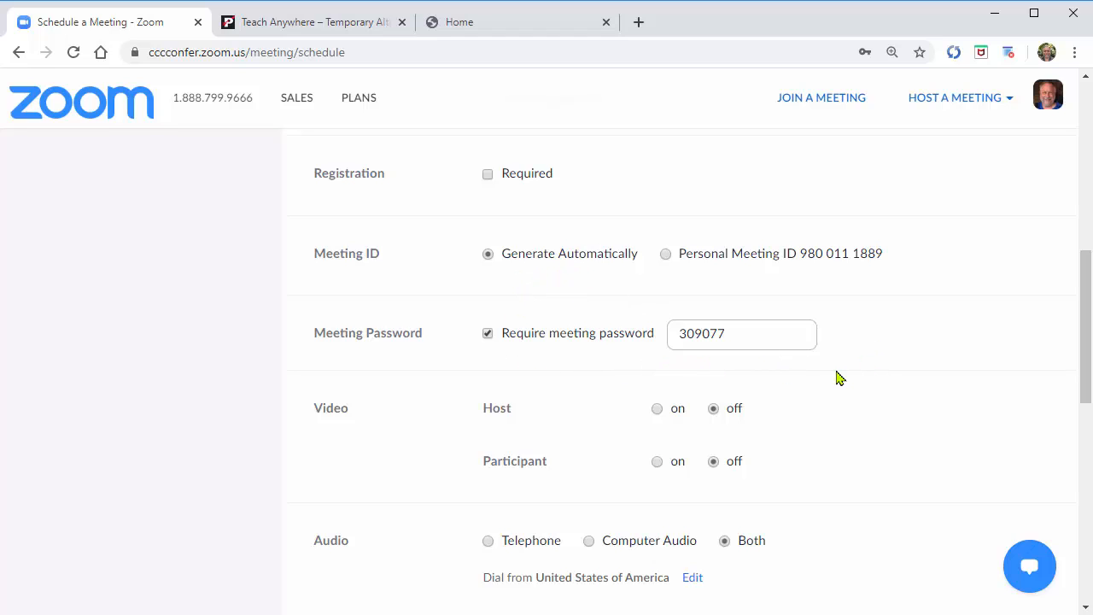
{"action": "scroll", "coordinate": [914, 332], "scroll_direction": "down", "scroll_amount": 3}
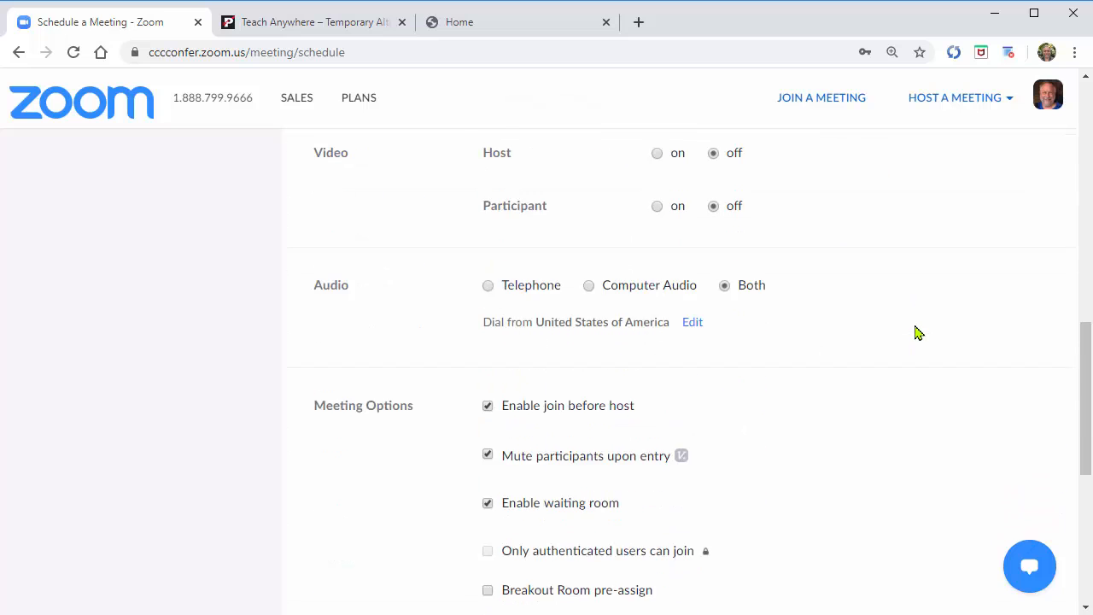
{"action": "scroll", "coordinate": [914, 332], "scroll_direction": "down", "scroll_amount": 1}
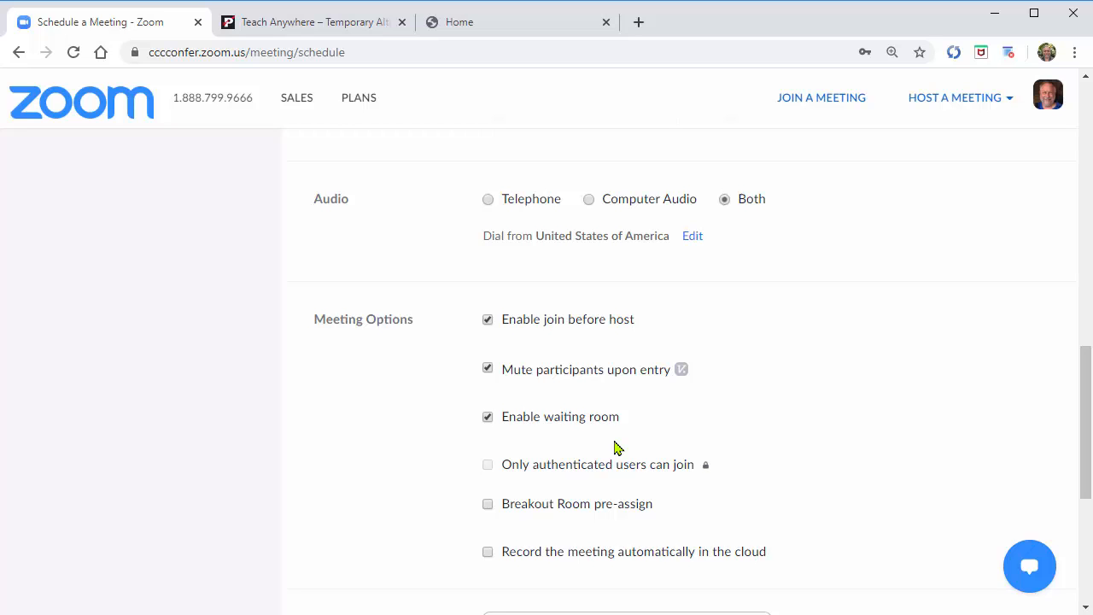
{"action": "scroll", "coordinate": [813, 395], "scroll_direction": "down", "scroll_amount": 3}
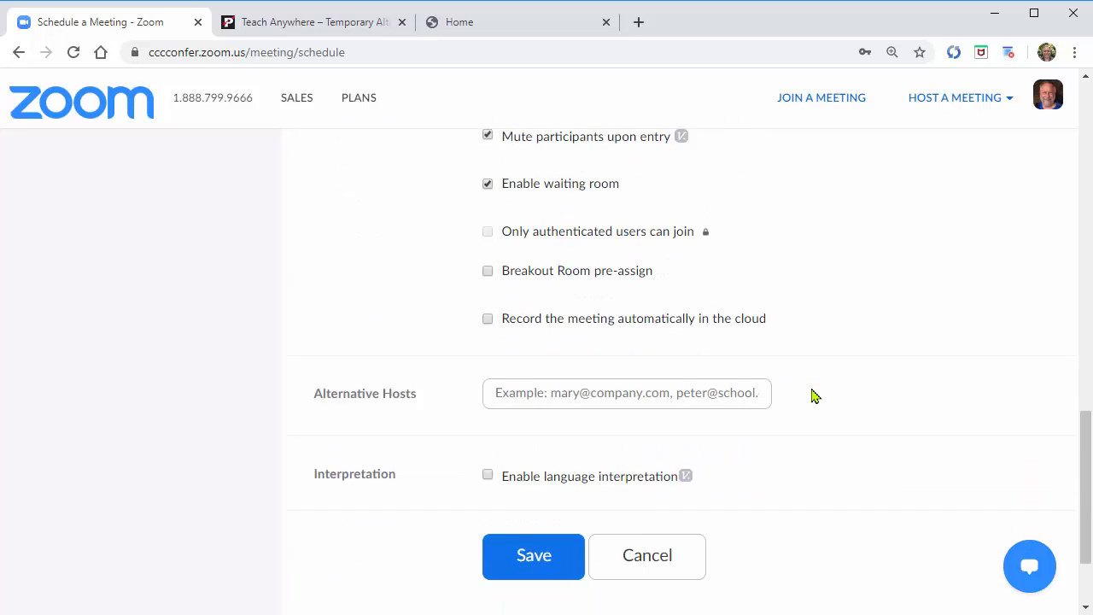
{"action": "scroll", "coordinate": [802, 396], "scroll_direction": "down", "scroll_amount": 2}
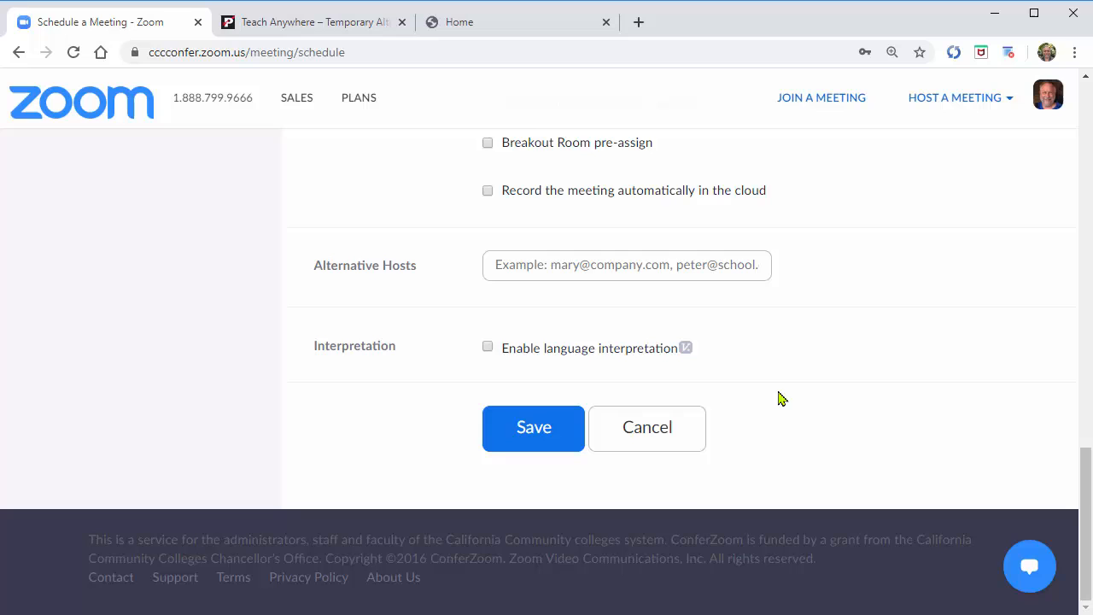
{"action": "left_click", "coordinate": [541, 432]}
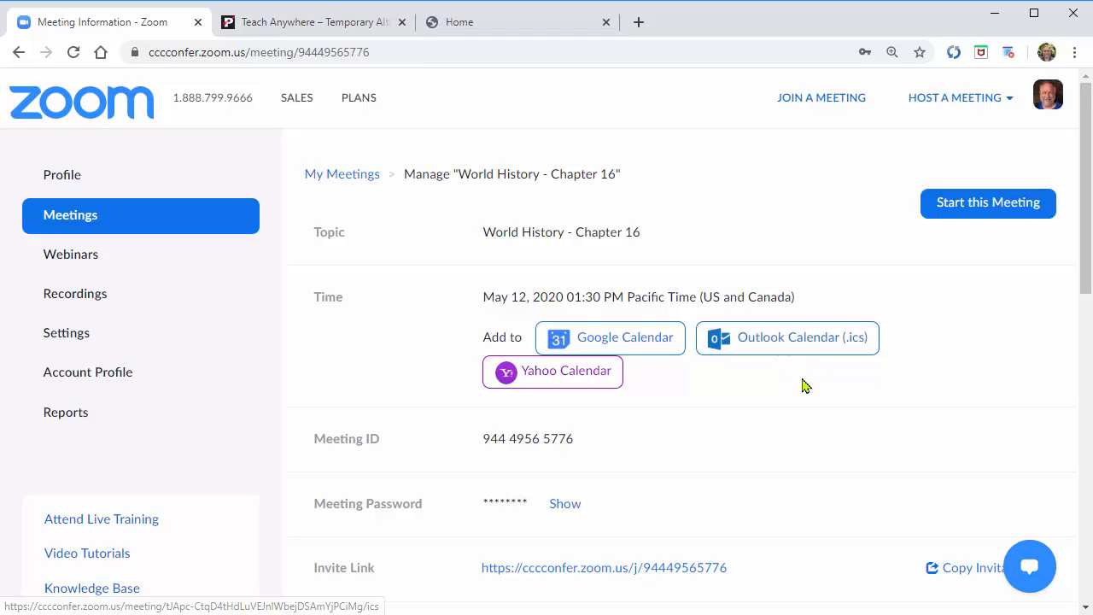
- Reveal the hidden meeting password in the saved meeting's details
{"action": "scroll", "coordinate": [805, 383], "scroll_direction": "down", "scroll_amount": 2}
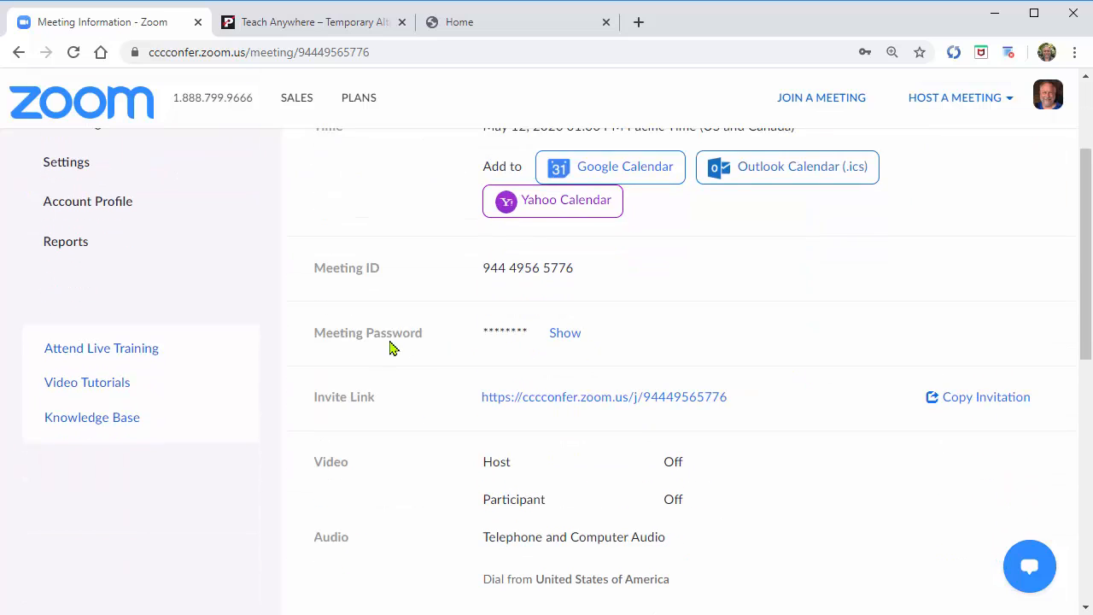
{"action": "left_click", "coordinate": [559, 338]}
{"action": "scroll", "coordinate": [696, 327], "scroll_direction": "down", "scroll_amount": 1}
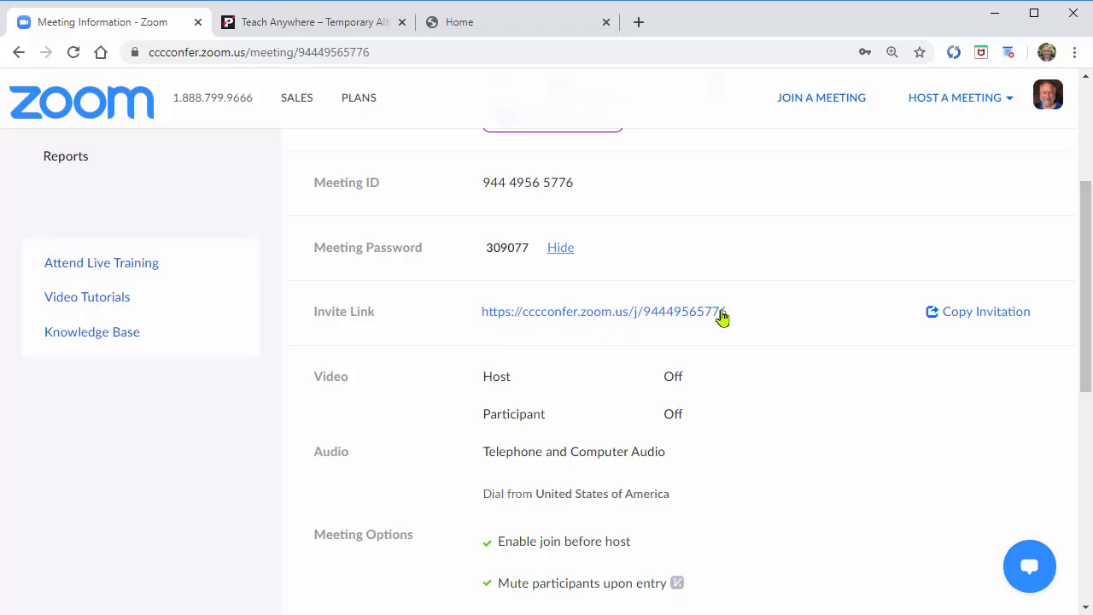
- Copy the full meeting invitation text for "World History - Chapter 16" and close the invitation dialog
{"action": "left_click", "coordinate": [986, 316]}
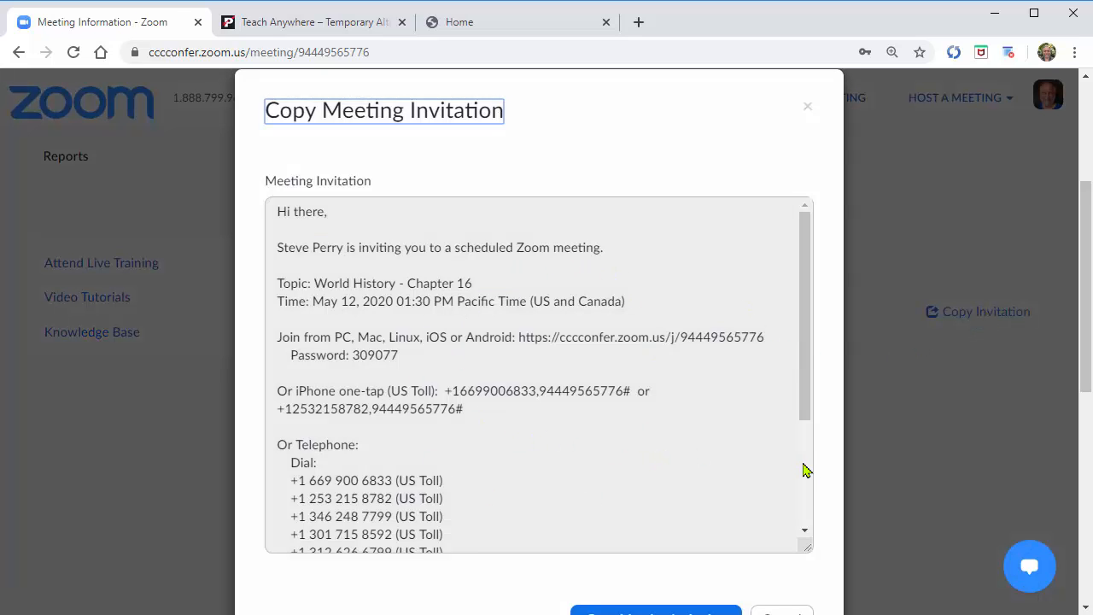
{"action": "scroll", "coordinate": [815, 478], "scroll_direction": "down", "scroll_amount": 1}
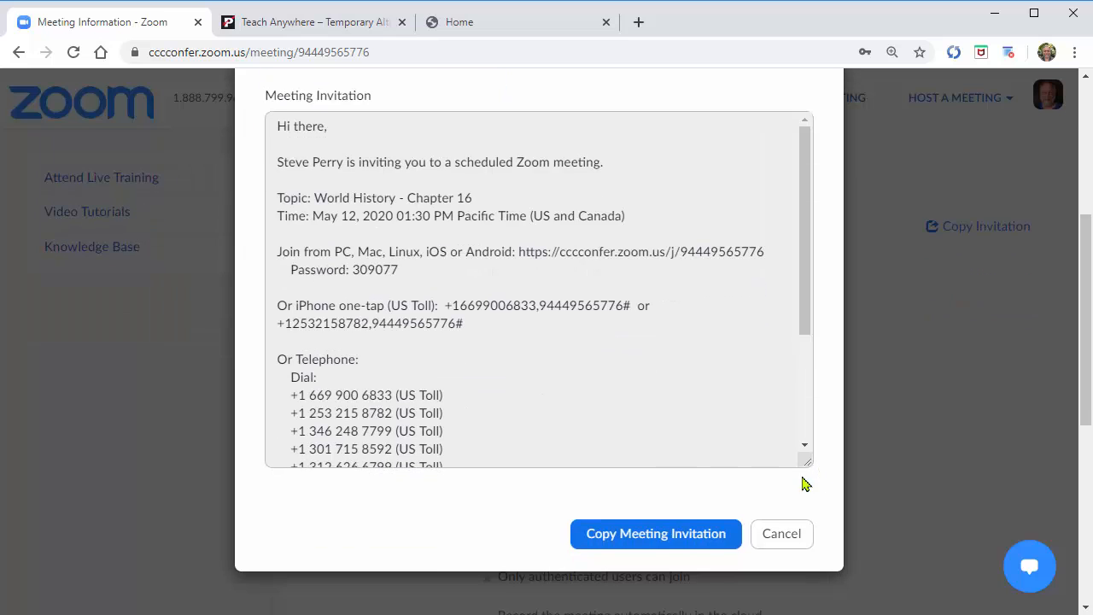
{"action": "left_click", "coordinate": [637, 535]}
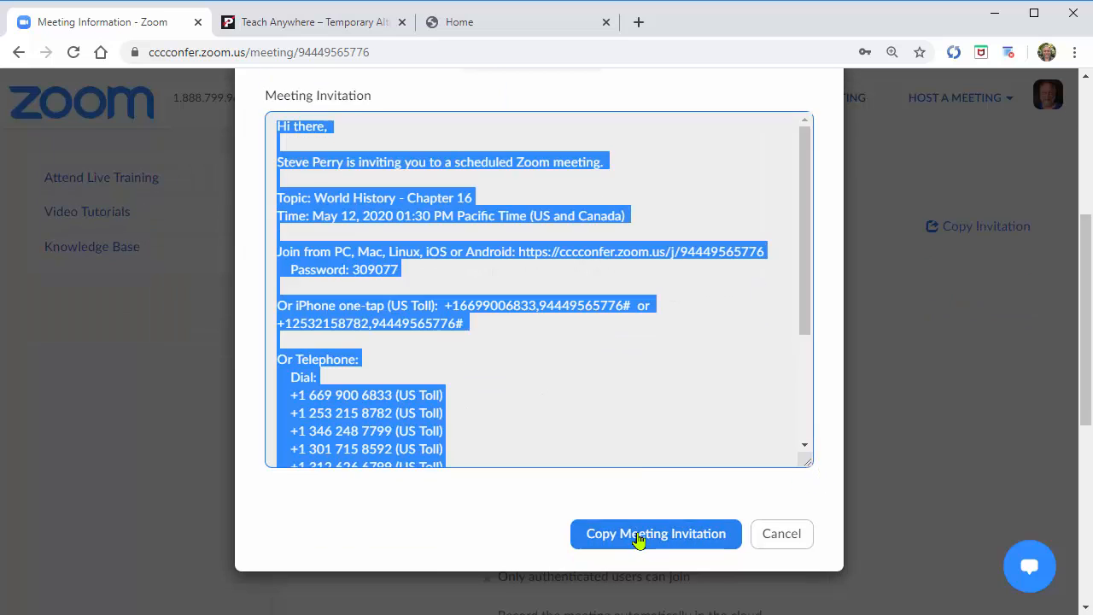
{"action": "scroll", "coordinate": [629, 370], "scroll_direction": "up", "scroll_amount": 3}
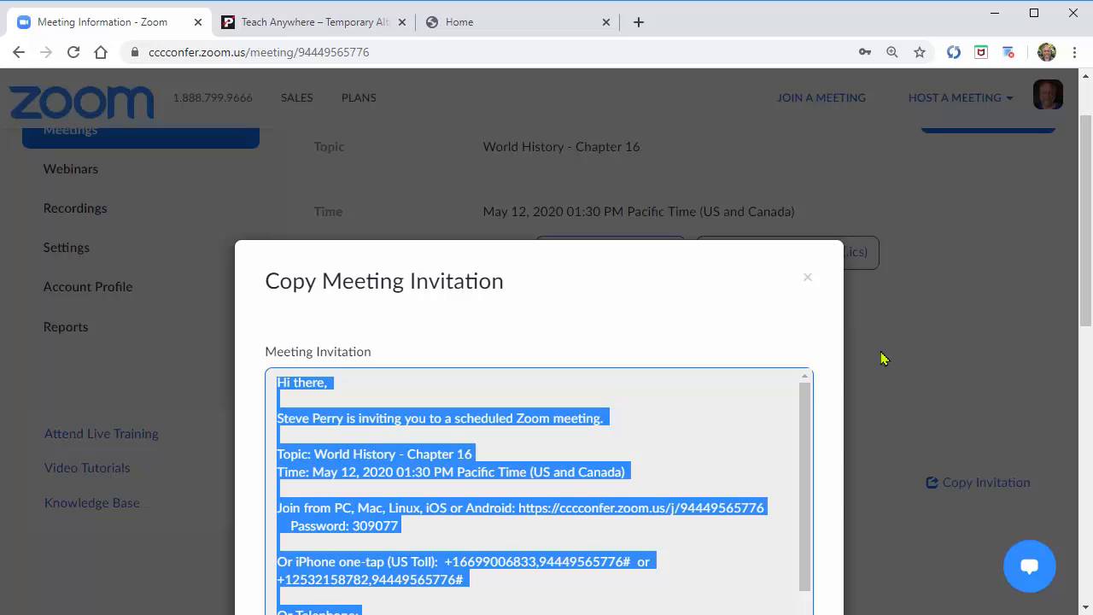
{"action": "left_click", "coordinate": [807, 278]}
{"action": "scroll", "coordinate": [837, 352], "scroll_direction": "down", "scroll_amount": 5}
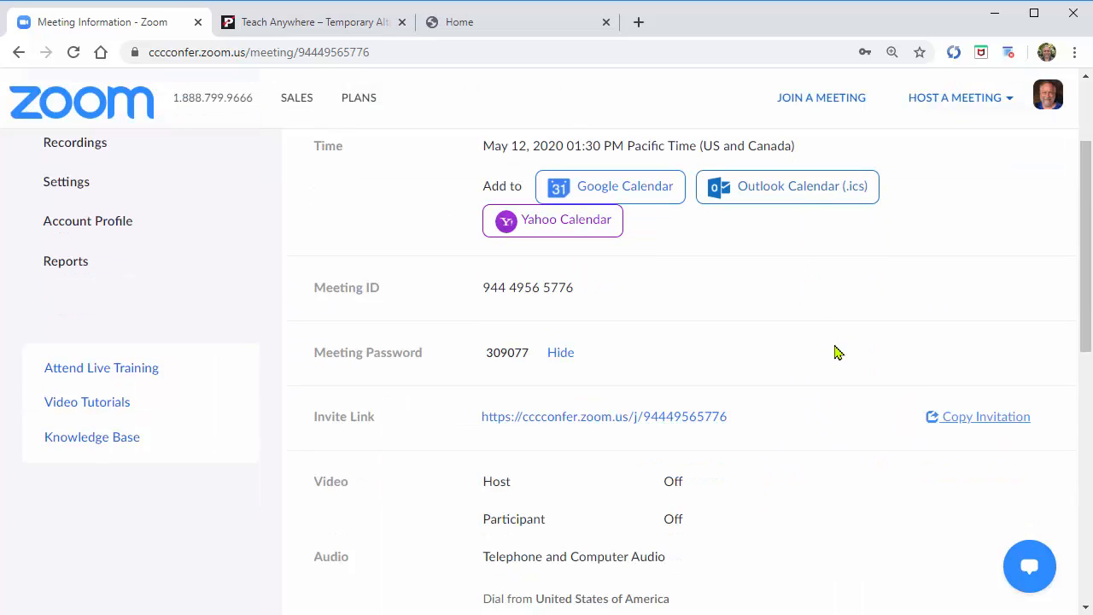
{"action": "scroll", "coordinate": [836, 352], "scroll_direction": "down", "scroll_amount": 1}
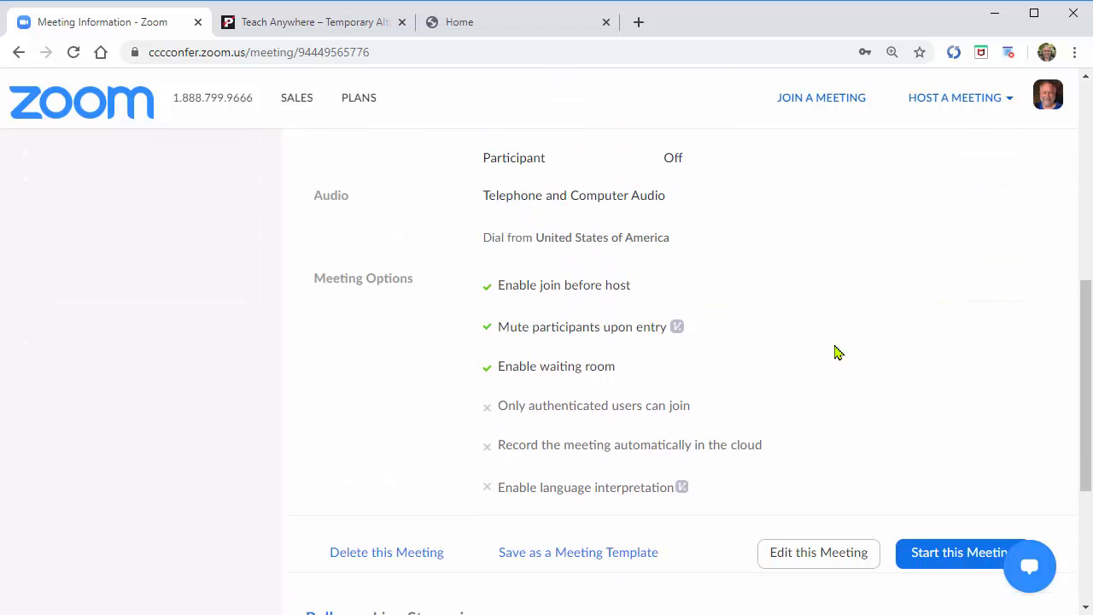
{"action": "scroll", "coordinate": [836, 351], "scroll_direction": "up", "scroll_amount": 3}
{"action": "scroll", "coordinate": [837, 351], "scroll_direction": "up", "scroll_amount": 3}
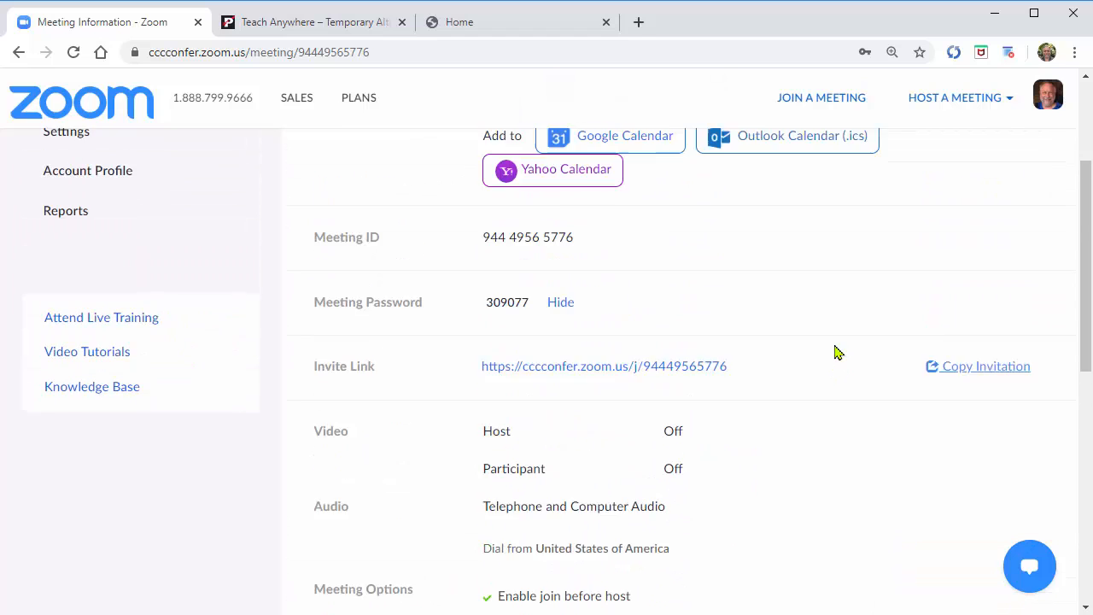